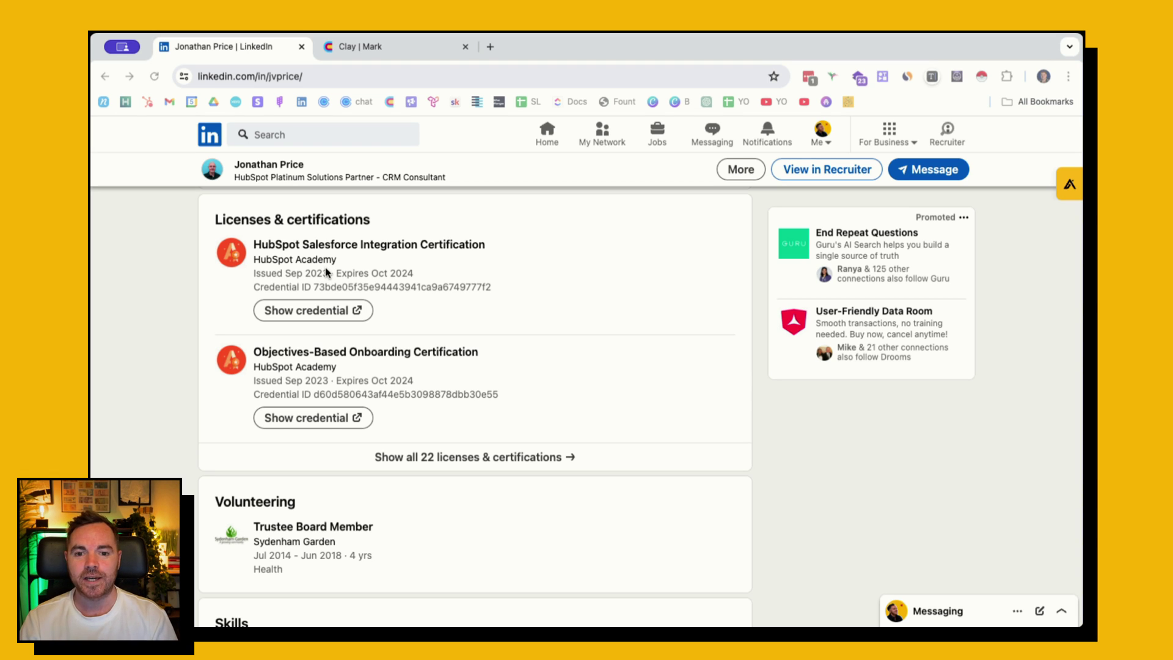
- Review all 22 HubSpot certifications on the LinkedIn profile, then switch to the Clay tab
left_click(463, 456)
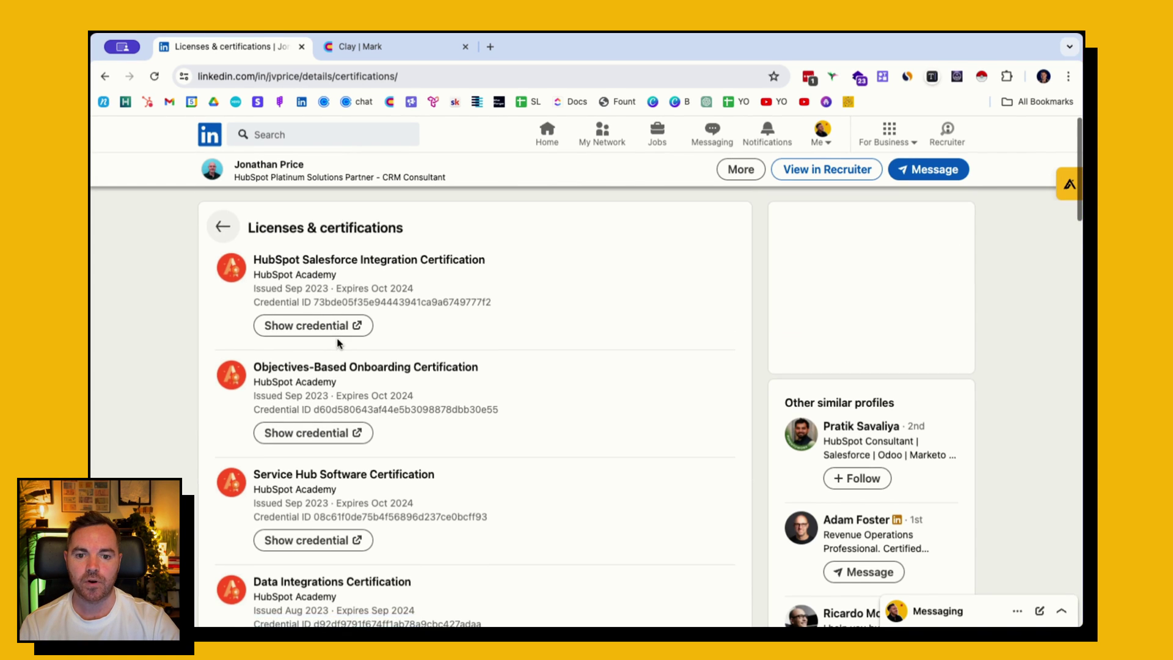
scroll(335, 348, "down", 7)
scroll(340, 344, "down", 4)
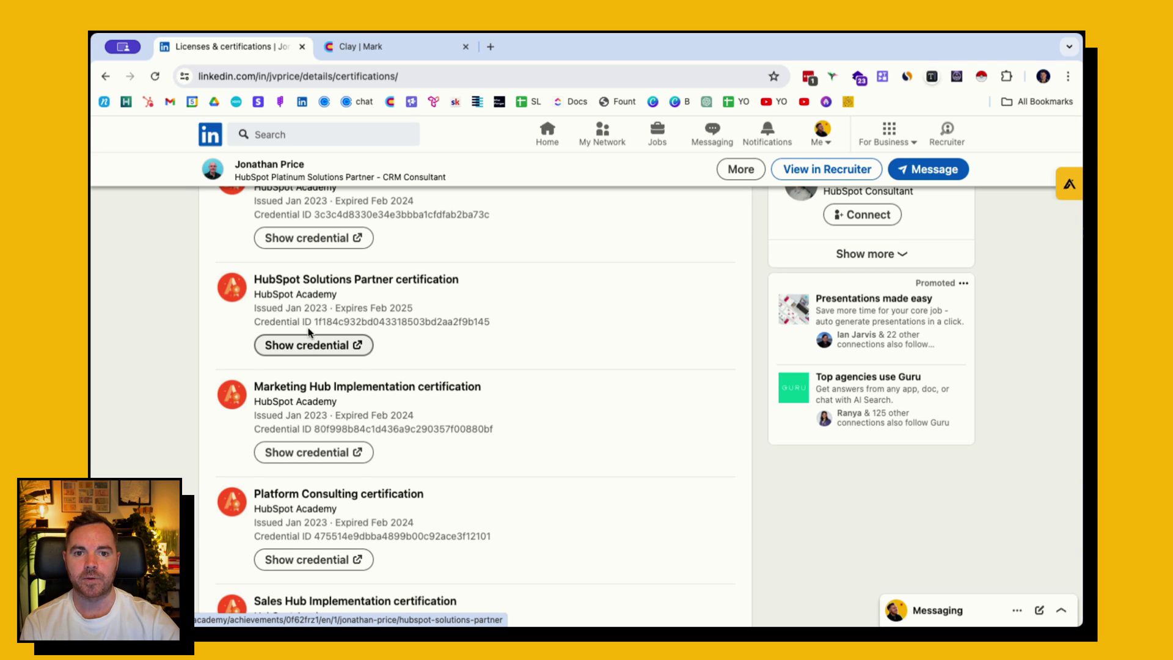
left_click(369, 49)
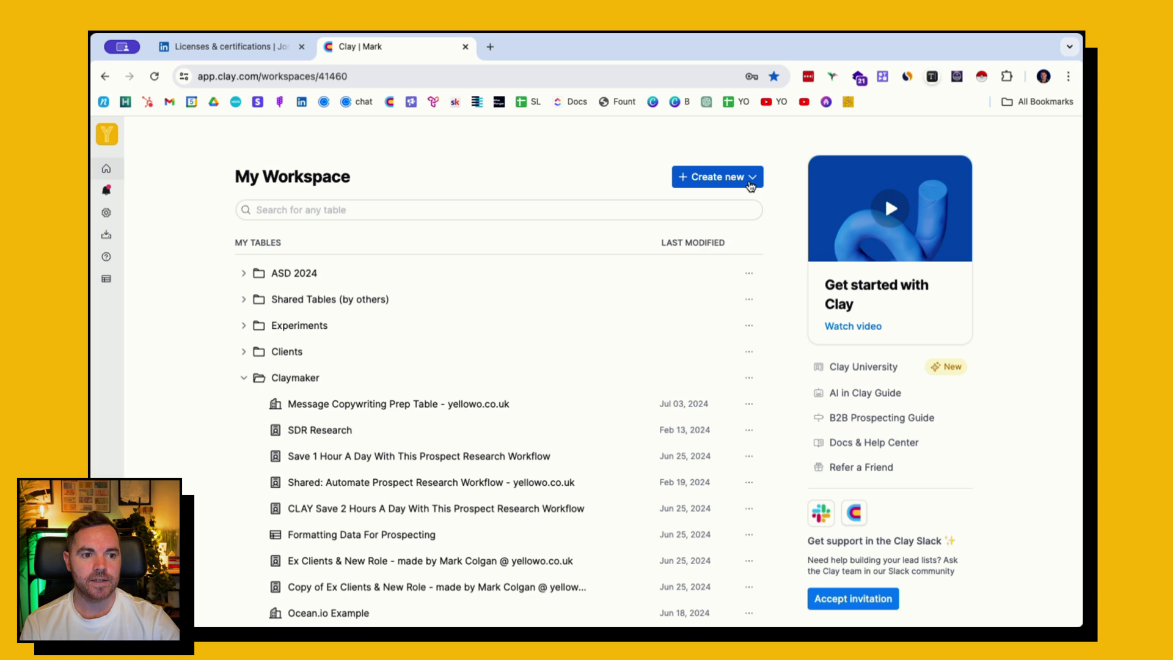
- Create a new Find People table and expand its Certification filter
left_click(751, 178)
left_click(709, 234)
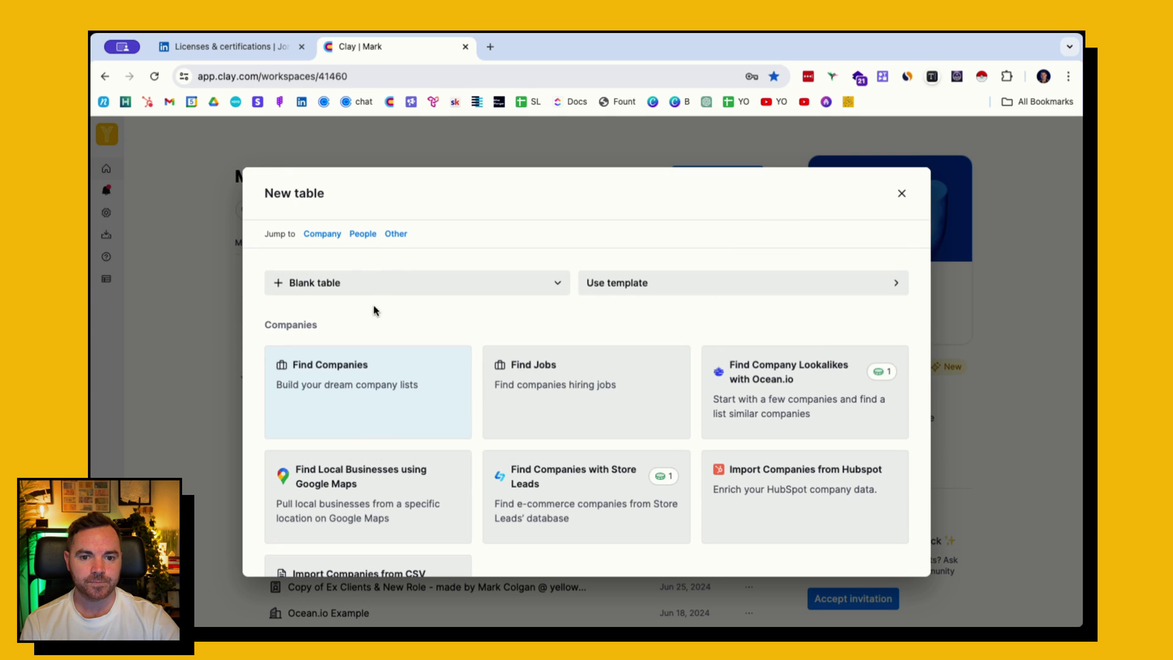
scroll(368, 305, "down", 7)
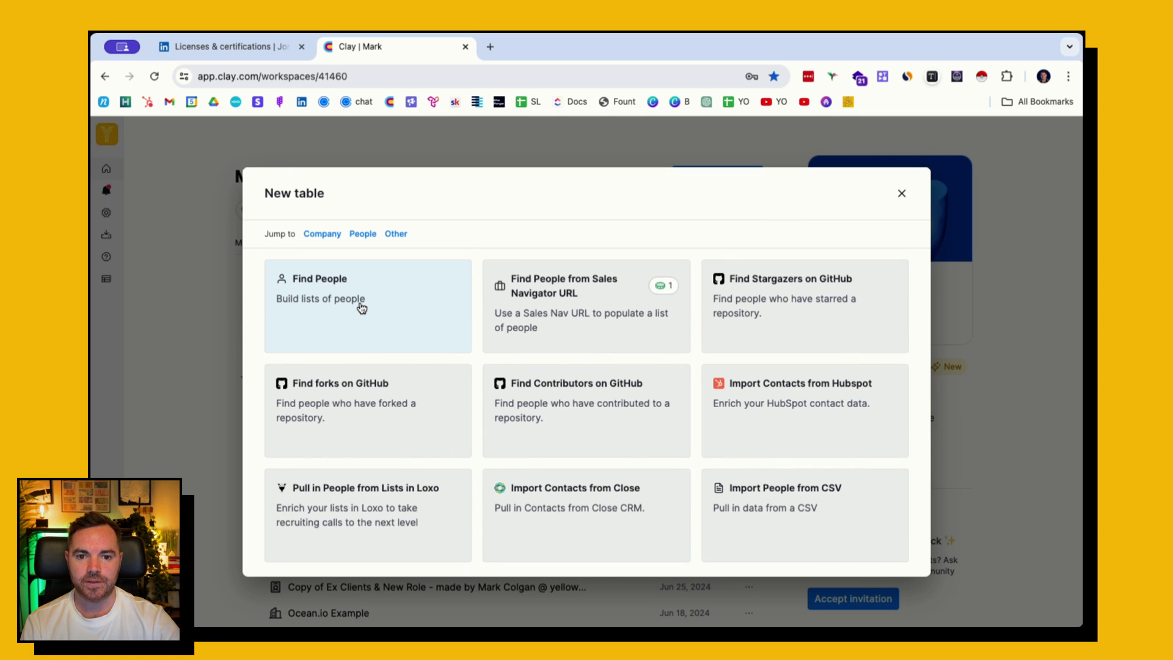
left_click(361, 307)
scroll(253, 367, "down", 1)
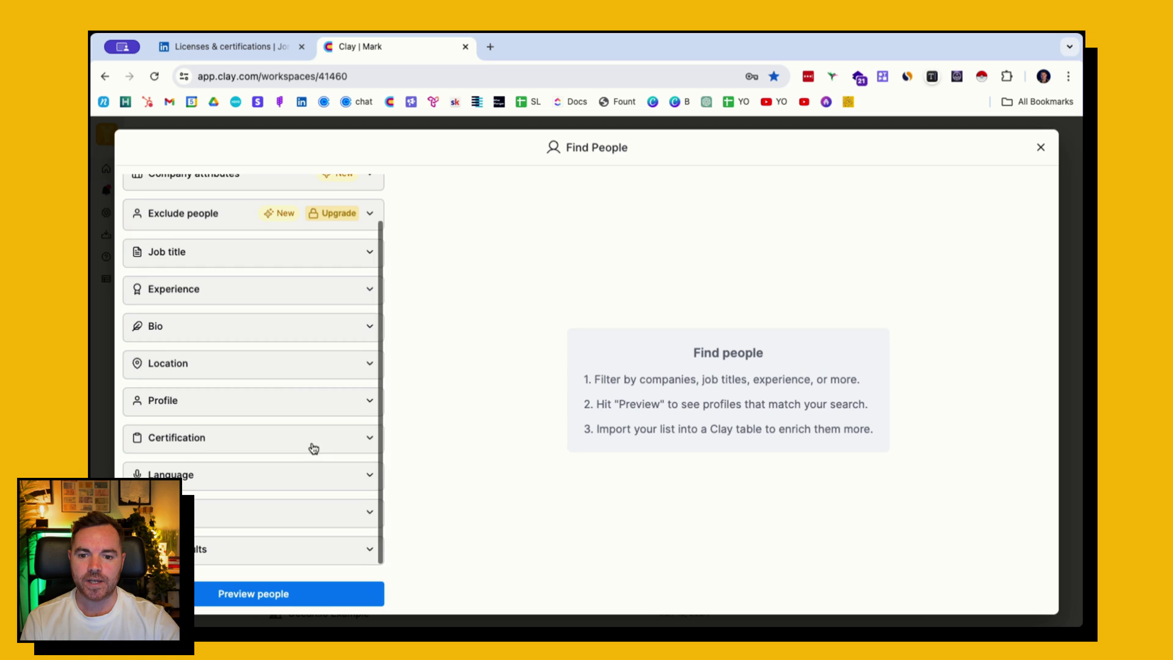
left_click(346, 439)
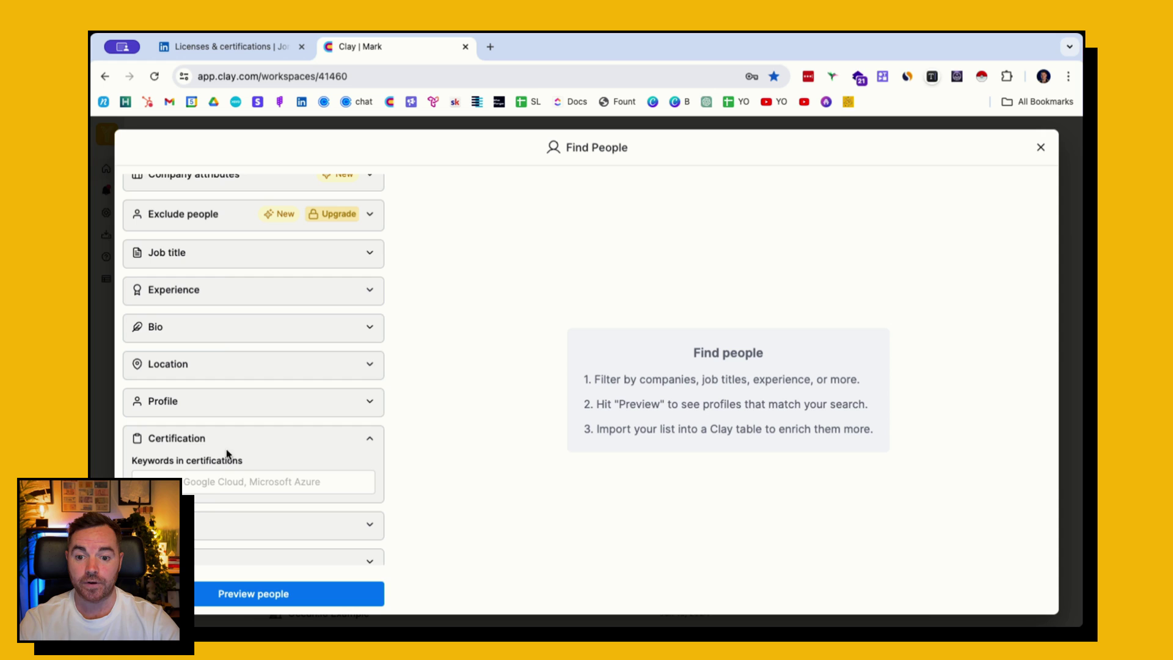
- Add certification keywords 'HubSpot Sales Software' and 'Sales Hub Implementation'
left_click(217, 482)
type("HubSpot Sales Software")
key("Return")
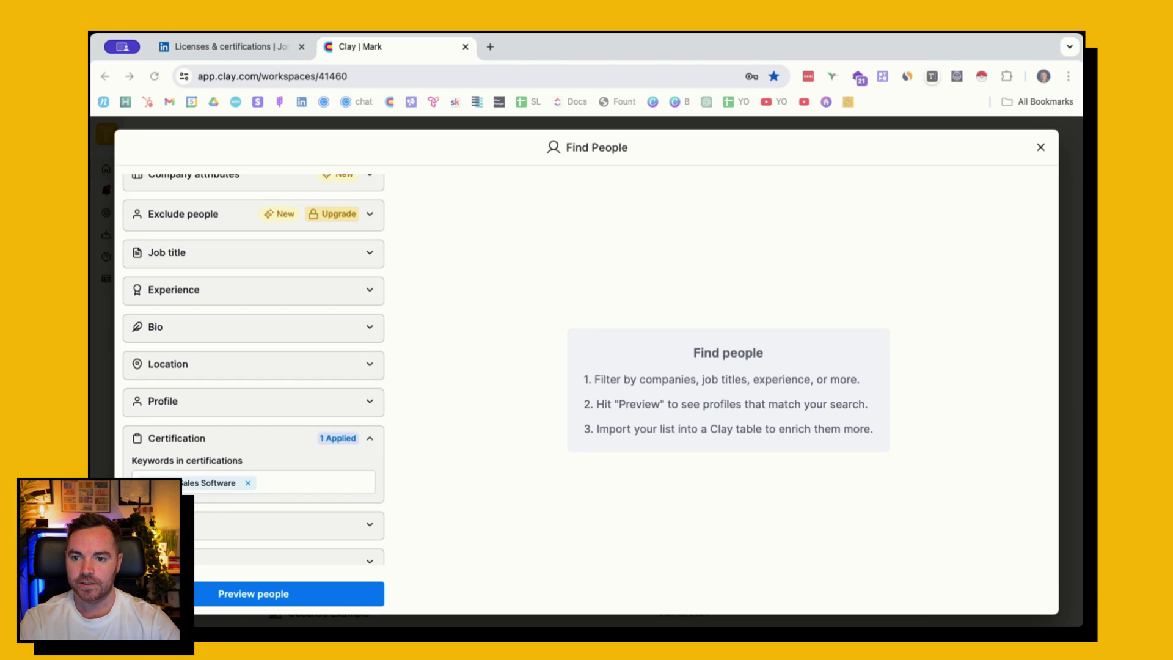
left_click(278, 476)
key("ctrl+v")
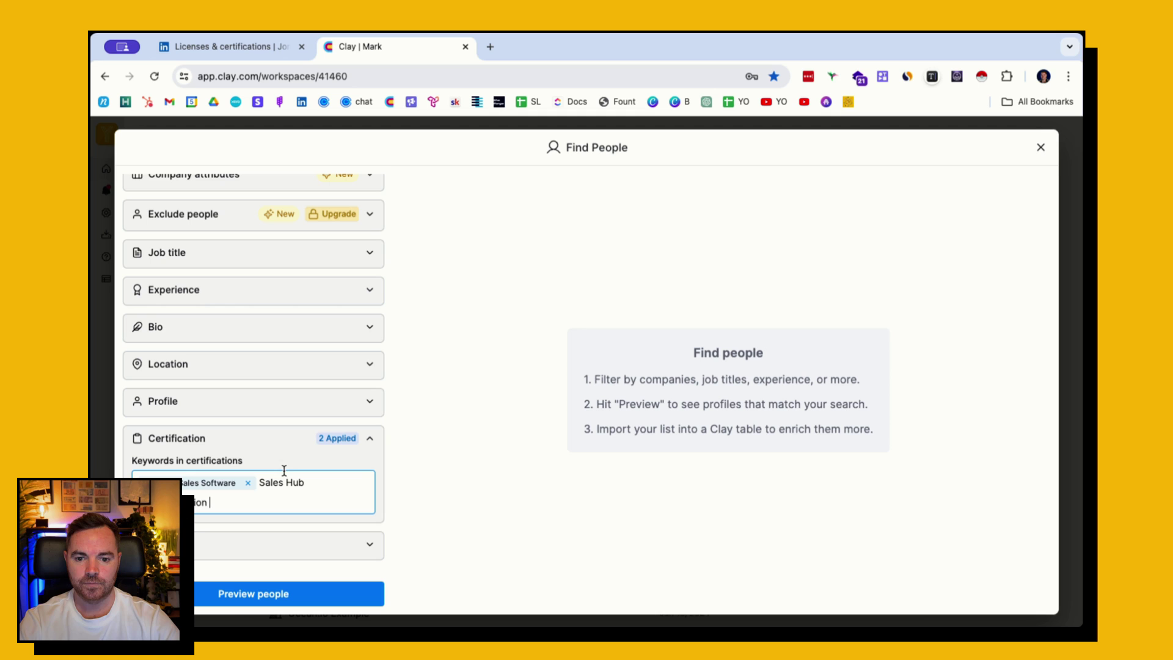
key("Return")
scroll(275, 532, "down", 1)
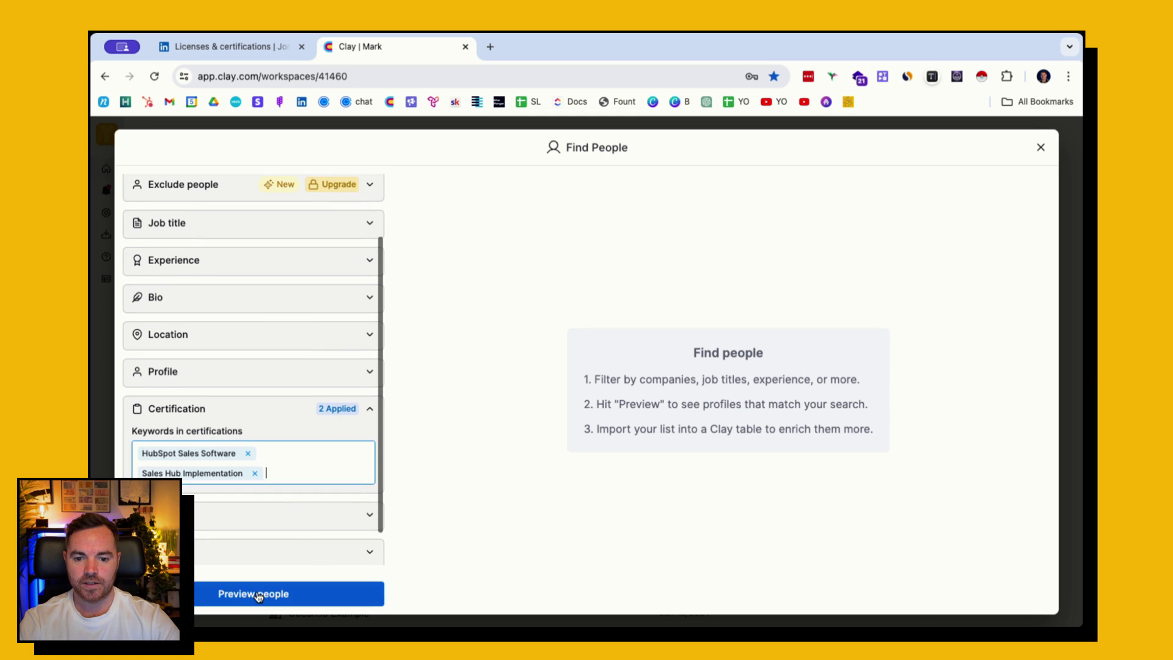
- Add United Kingdom as the location filter and preview the 983 matching people
left_click(259, 595)
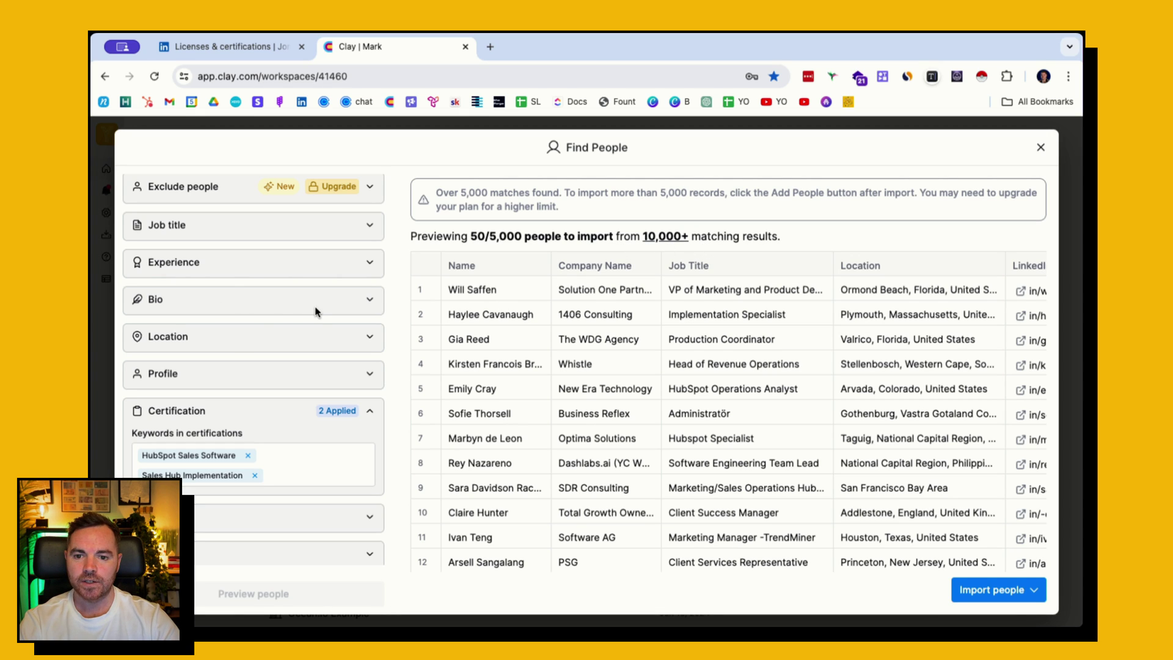
left_click(369, 338)
left_click(216, 381)
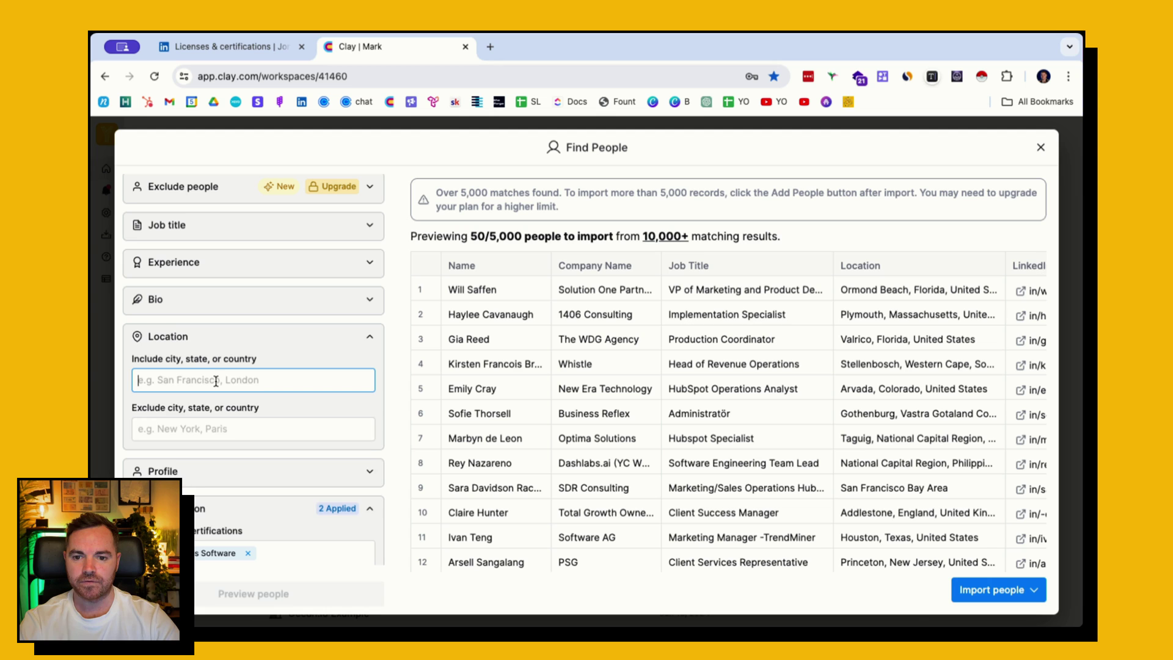
type("United")
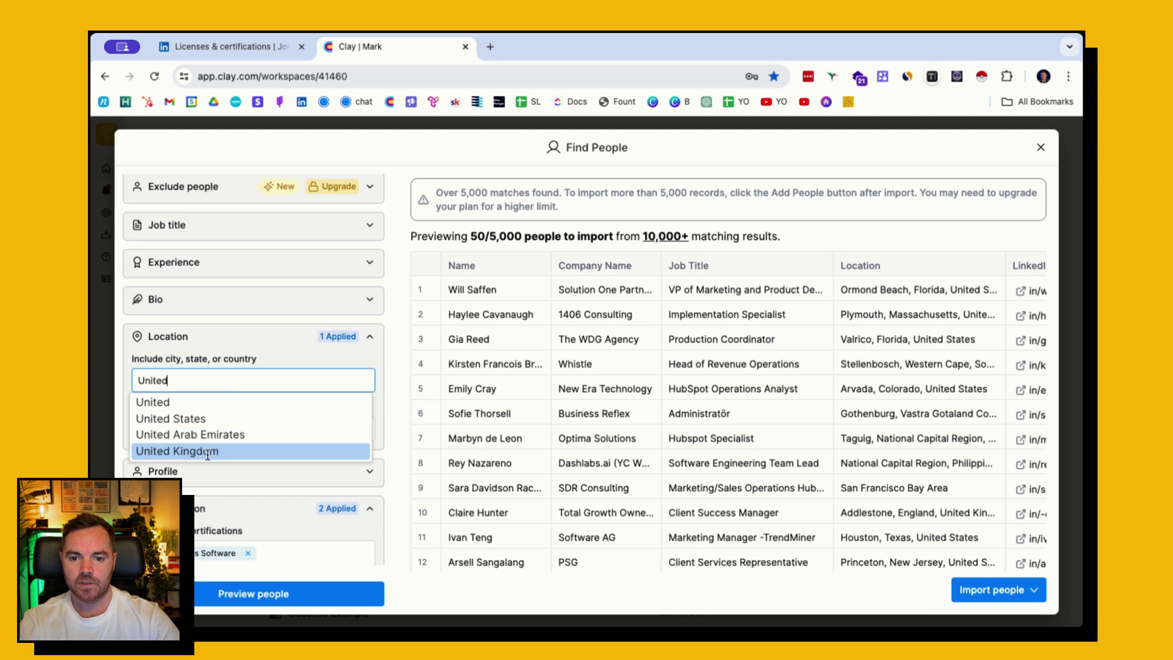
left_click(207, 452)
left_click(248, 596)
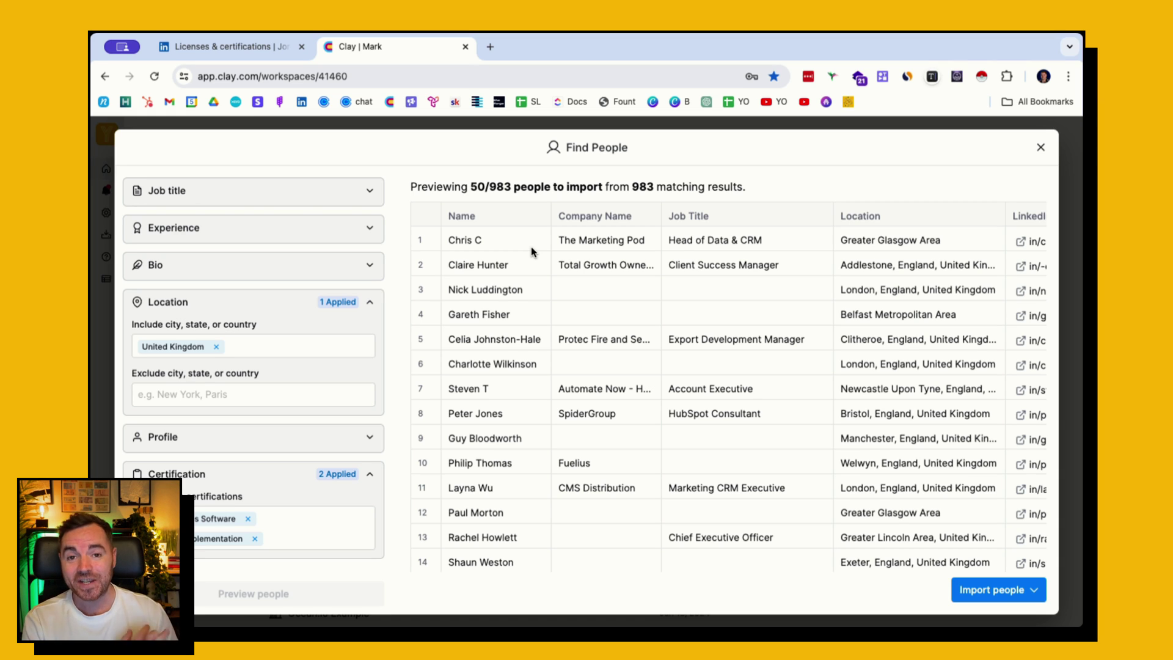
- Import the 983 people free into Find People Table (7 July 2024) and close the search panel
left_click(1012, 594)
left_click(951, 536)
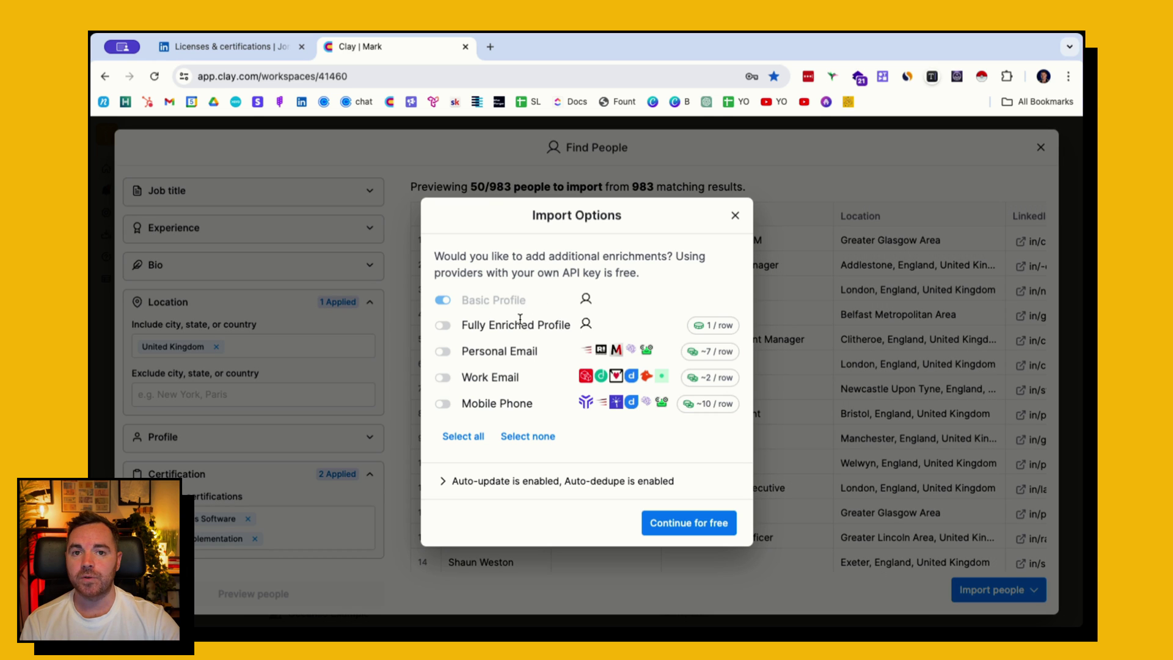
left_click(678, 525)
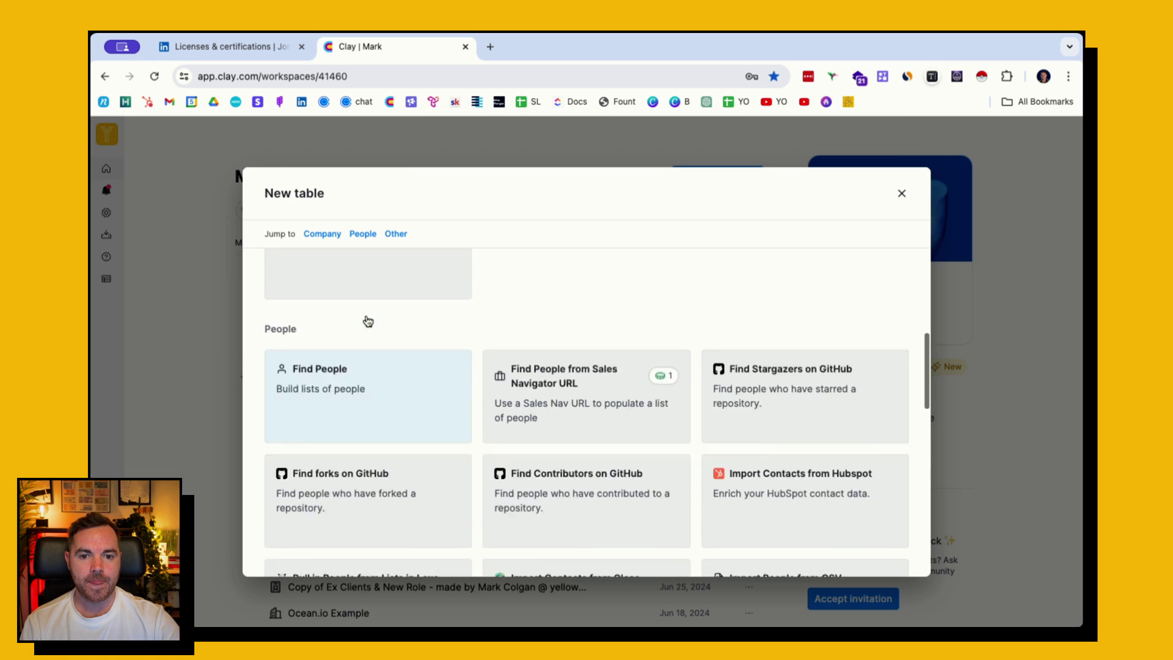
scroll(366, 321, "up", 5)
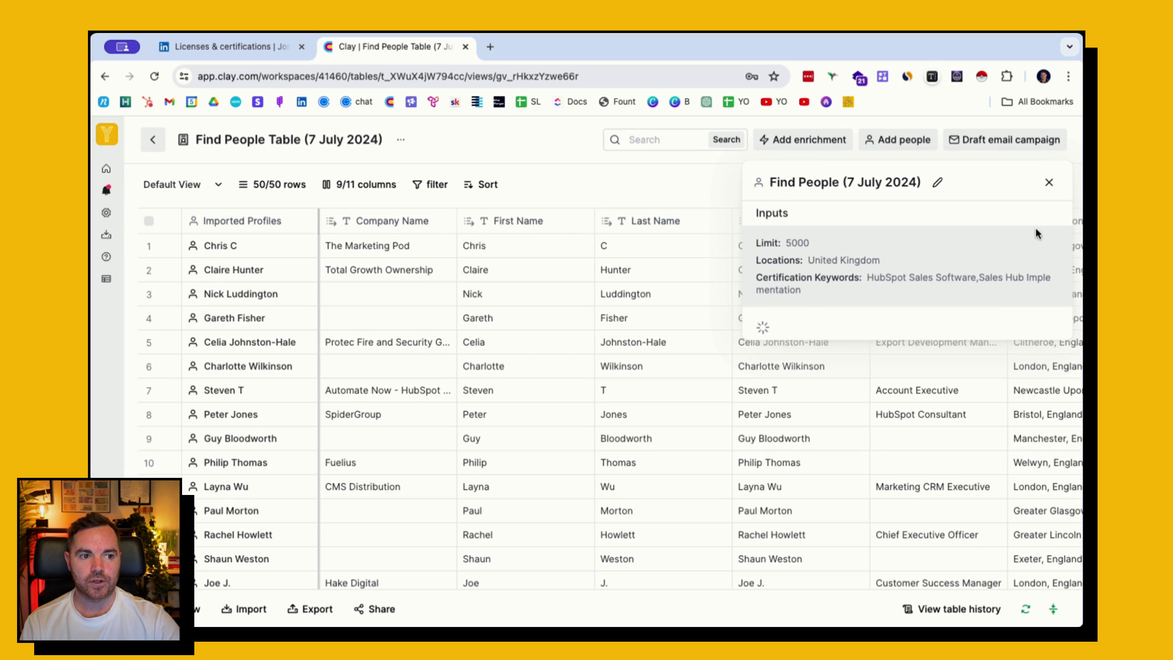
left_click(1049, 184)
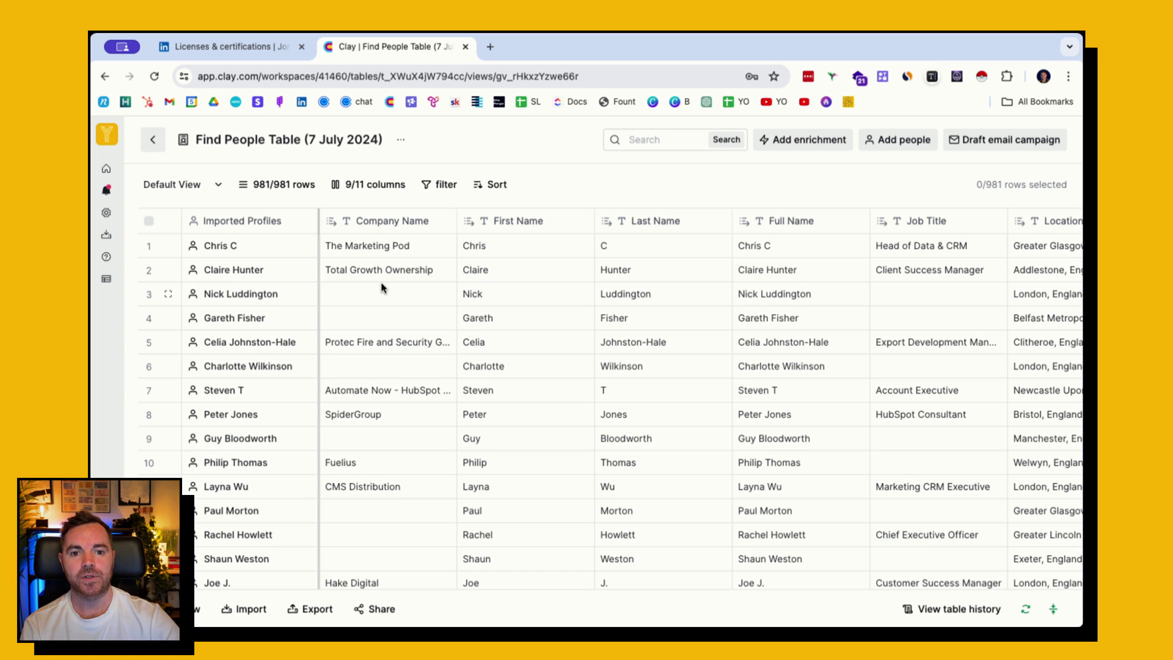
scroll(422, 282, "right", 15)
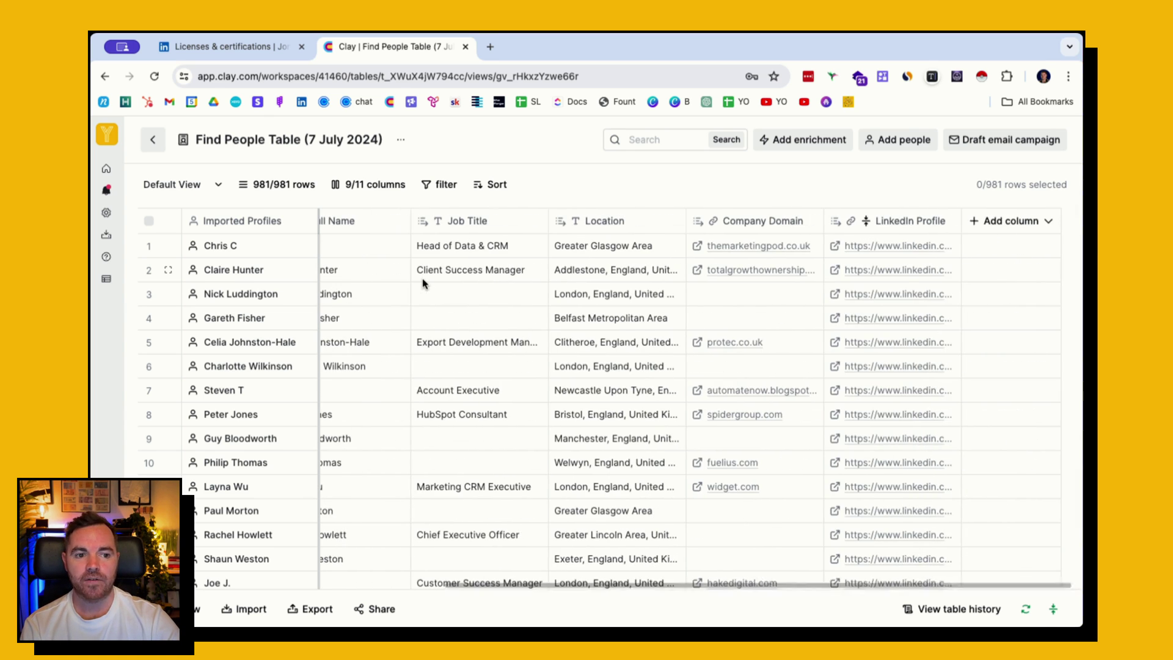
scroll(498, 272, "left", 10)
scroll(497, 272, "right", 10)
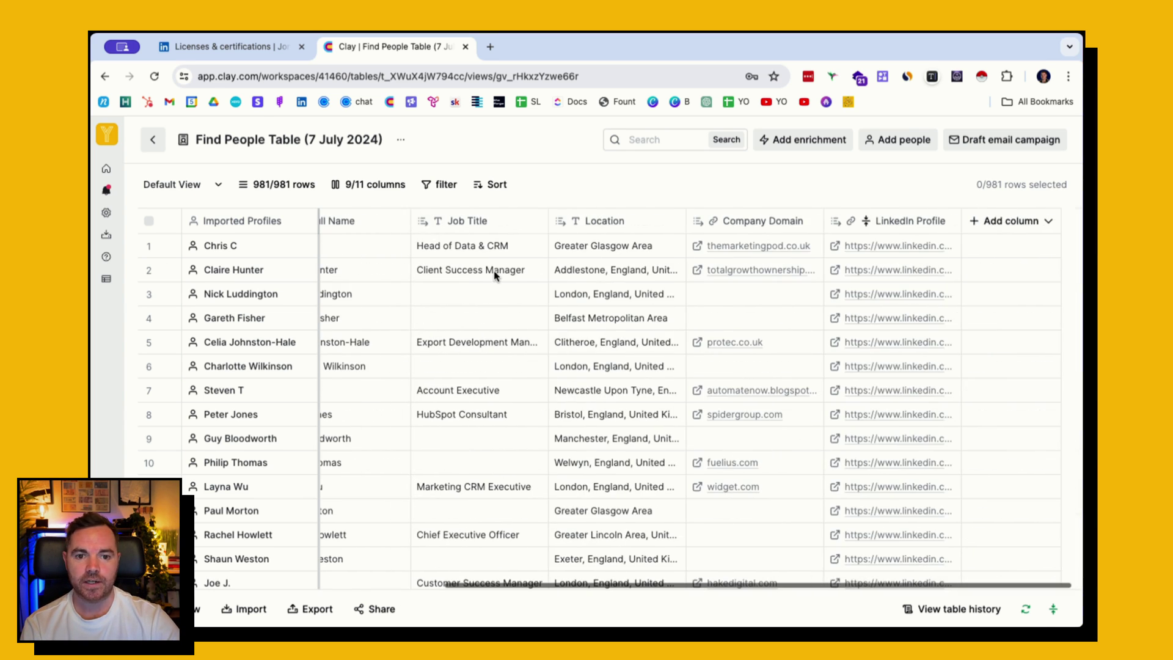
- Add a Work Email waterfall enrichment column to the table
left_click(972, 224)
left_click(959, 281)
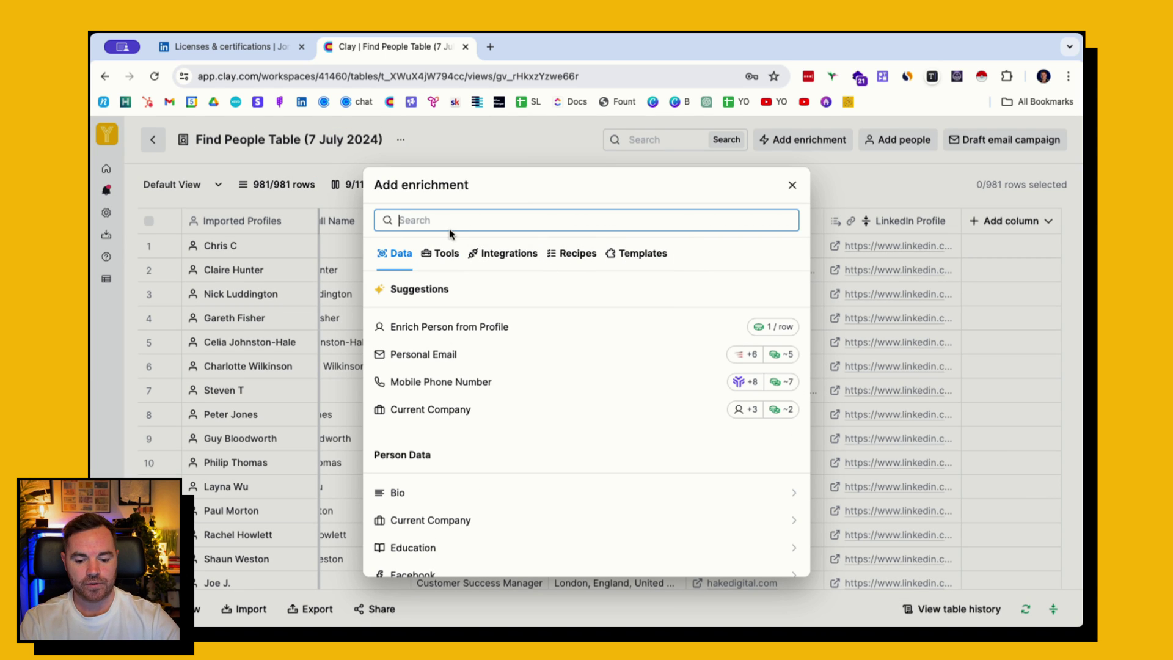
type("email")
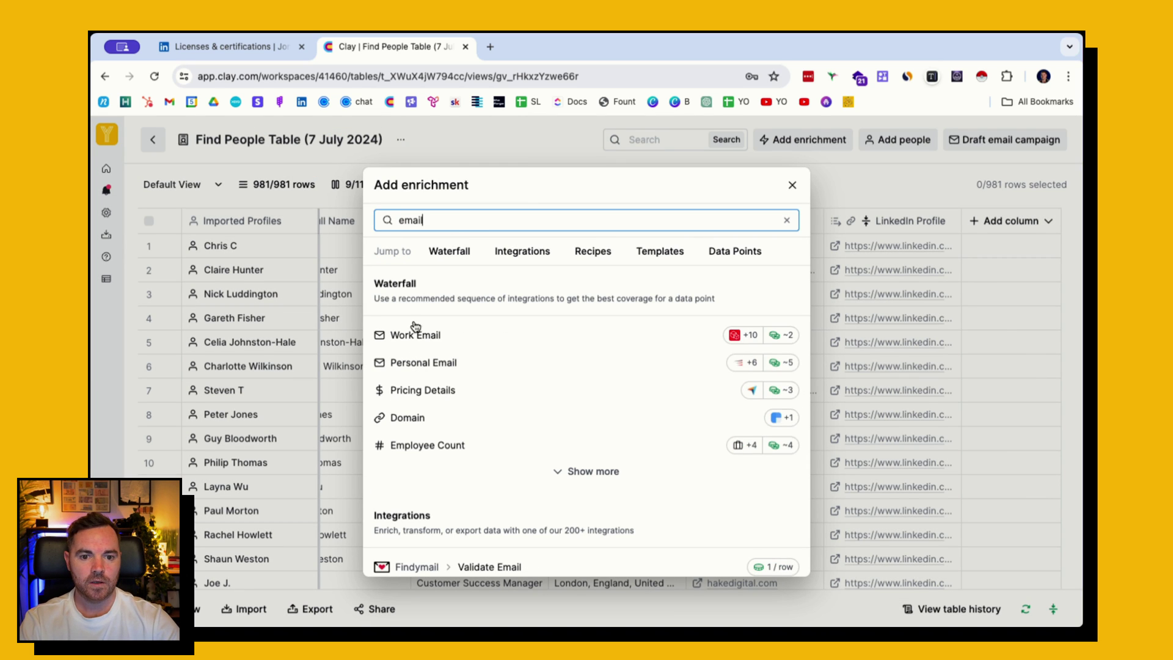
left_click(464, 340)
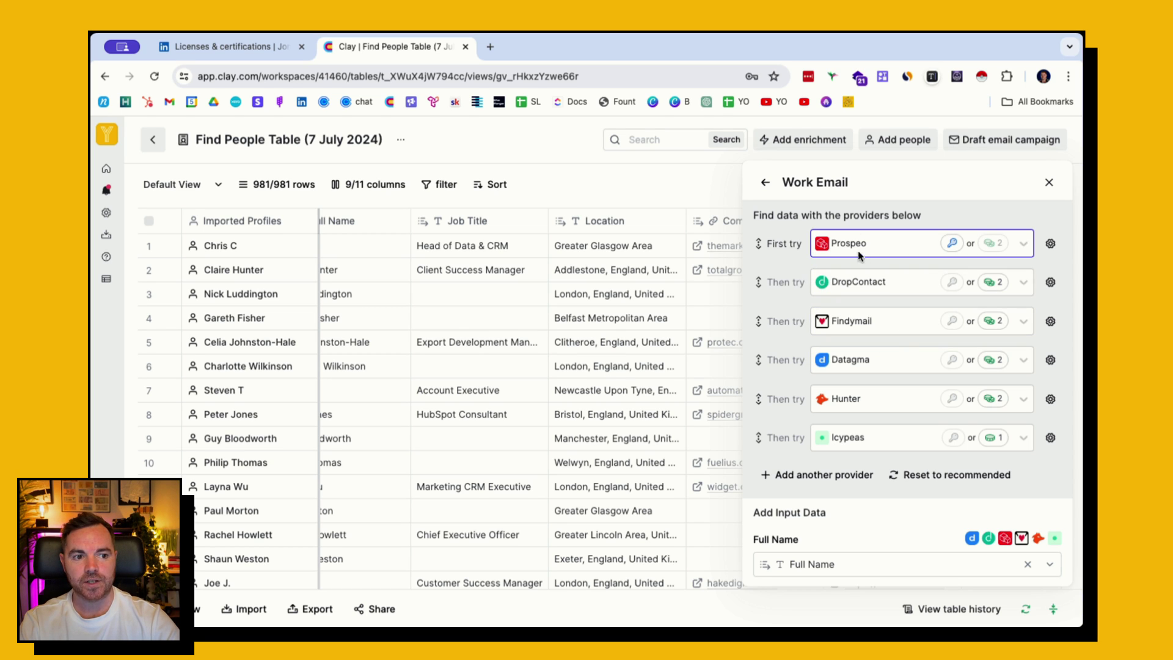
- Append LeadMagic as the waterfall's last provider after Icypeas and open its settings
left_click(843, 476)
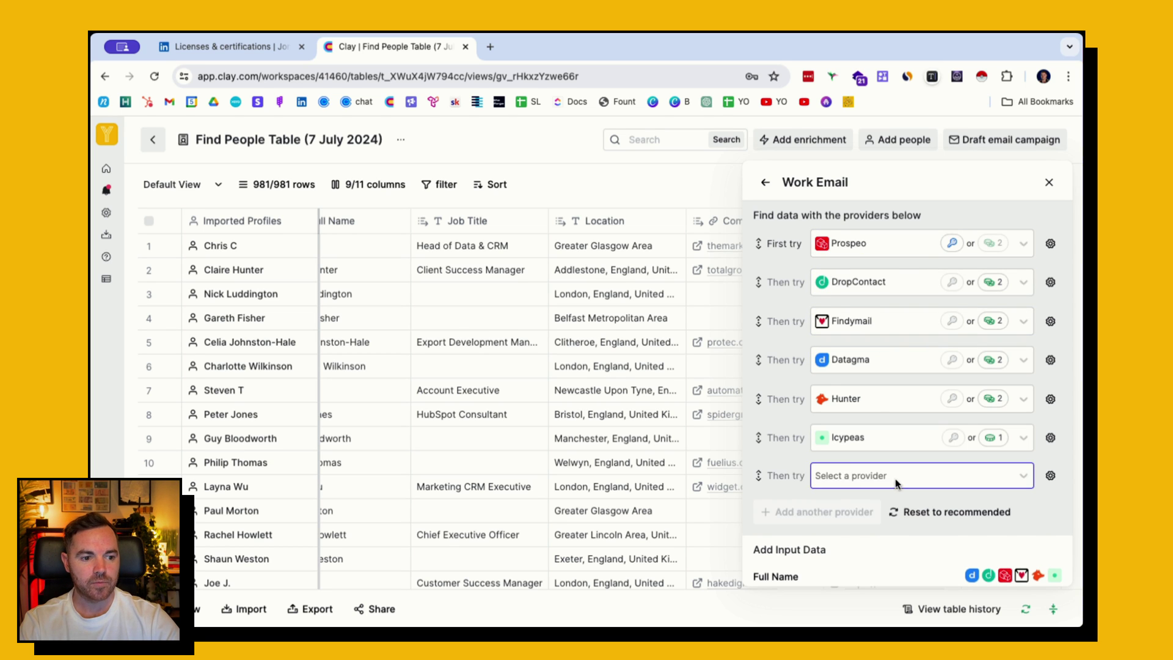
left_click(896, 479)
left_click(896, 480)
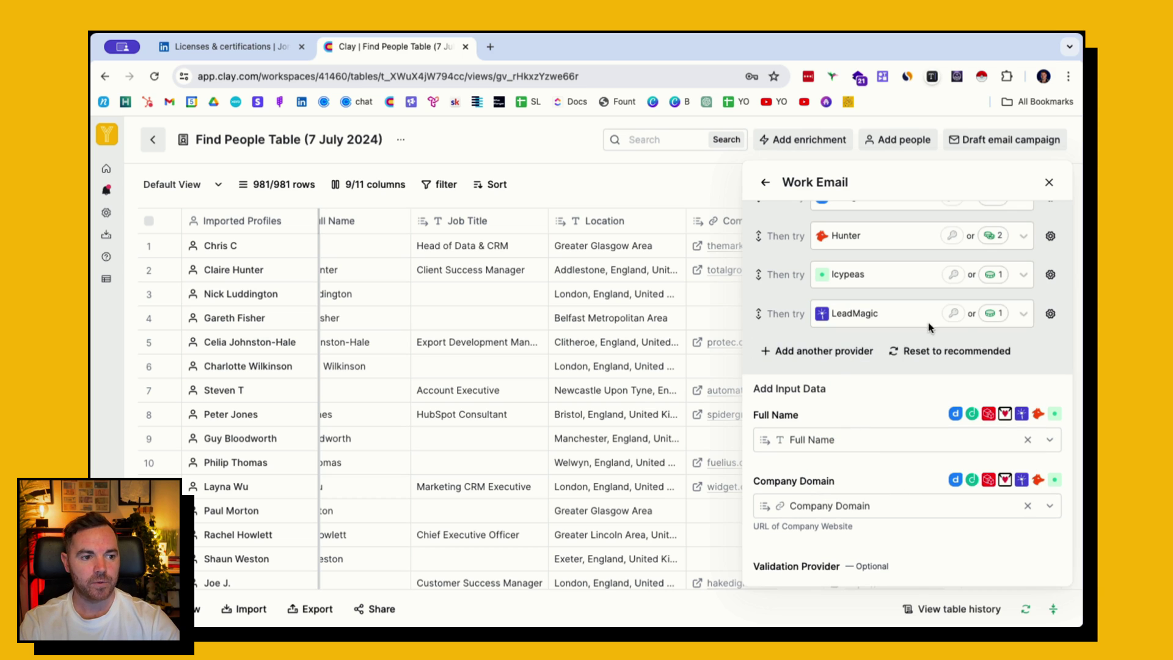
left_click(1049, 314)
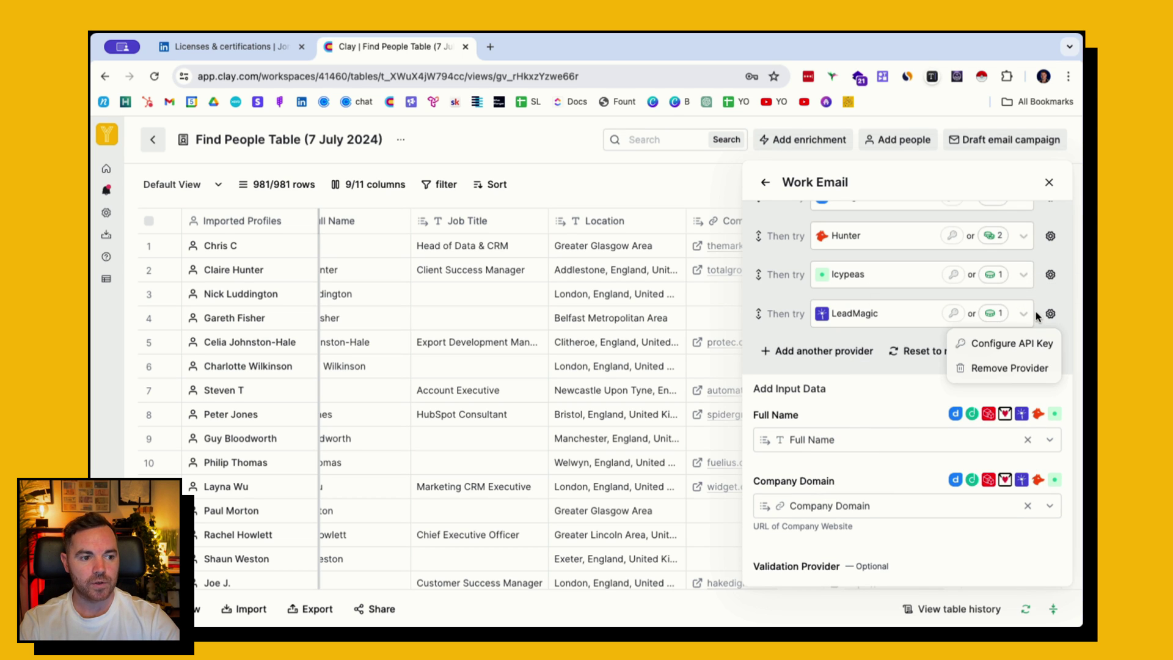